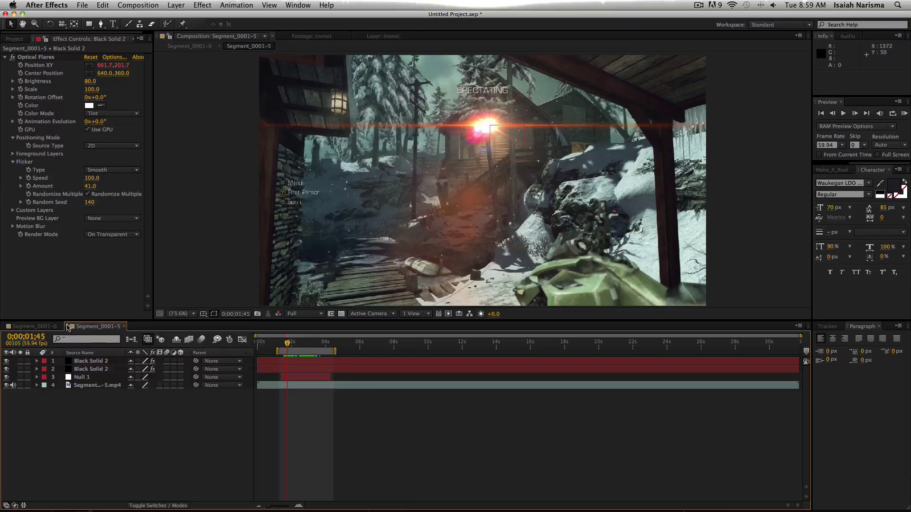
In the Segment_0001-6 composition, start the work area at 0;00;01;30 and scrub the titles to preview
left_click(56, 326)
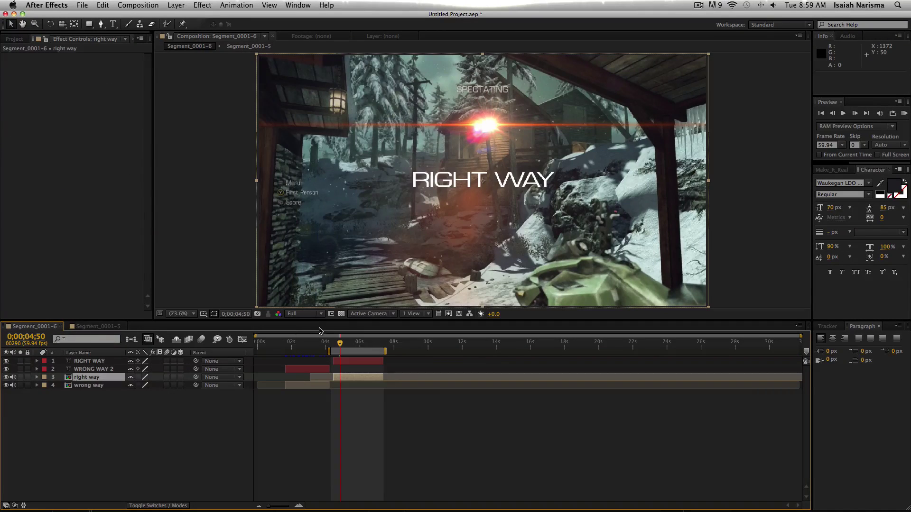
left_click(395, 404)
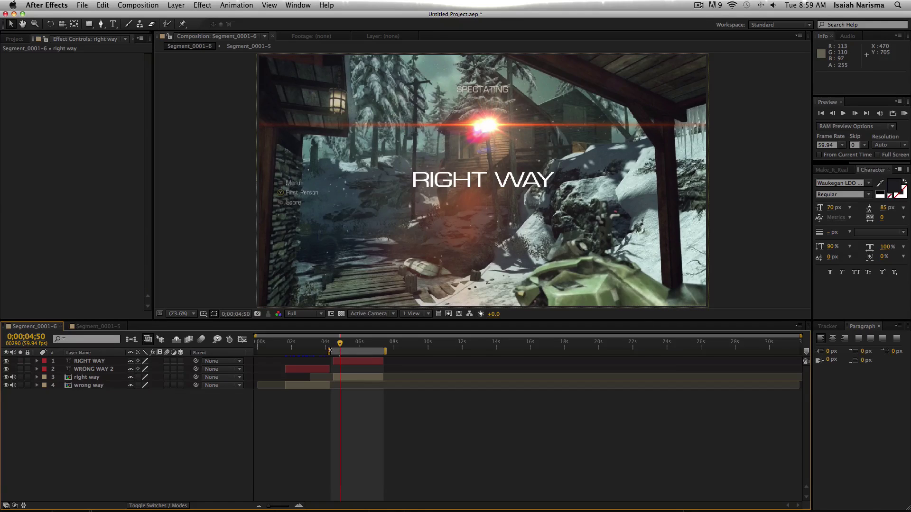
left_click_drag(330, 351, 282, 351)
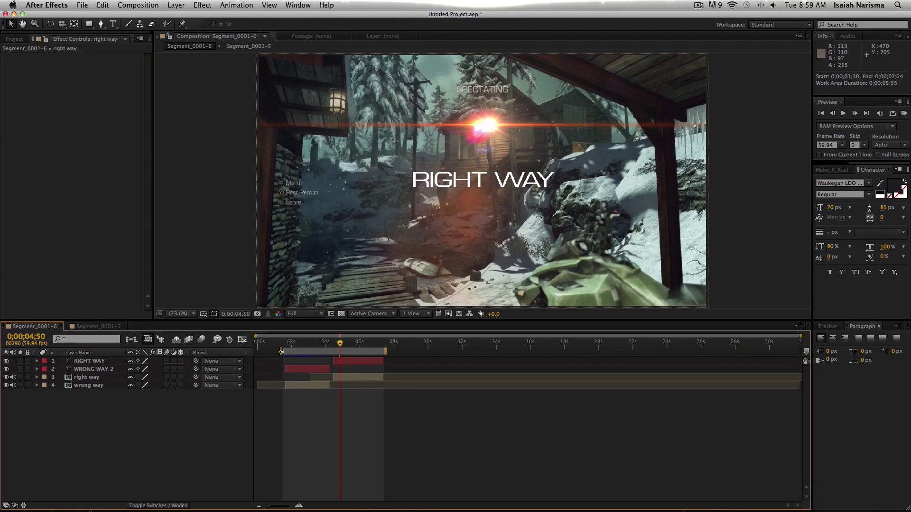
left_click(291, 344)
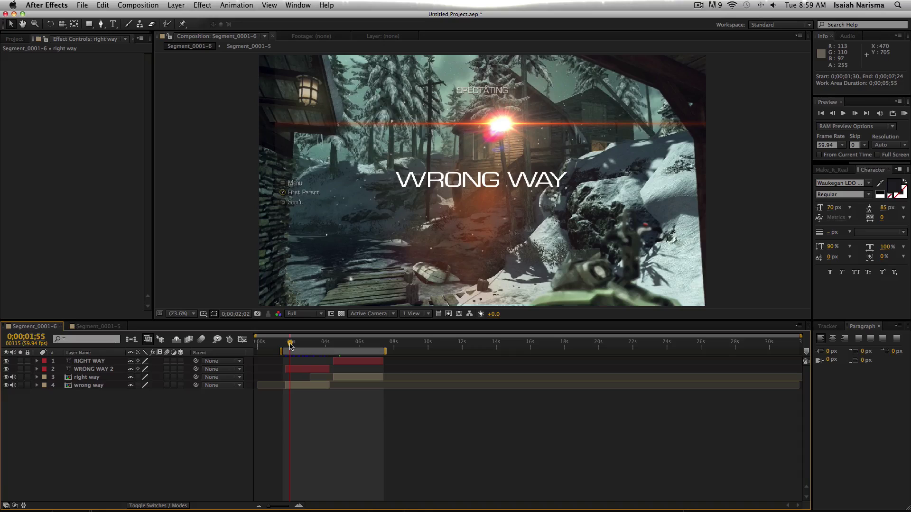
left_click_drag(289, 348, 303, 348)
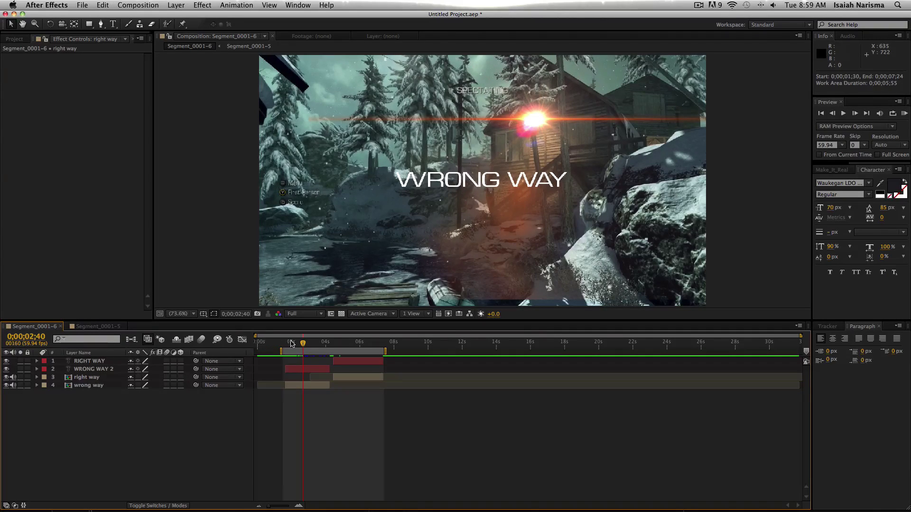
left_click_drag(291, 344, 348, 348)
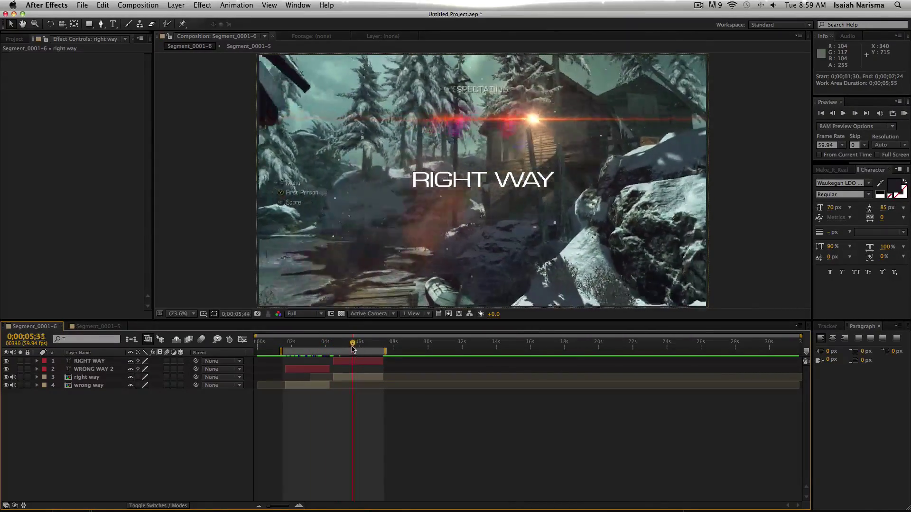
Open the Segment_0001-5 precomp and delete its duplicate top Black Solid 2 layer
double_click(343, 378)
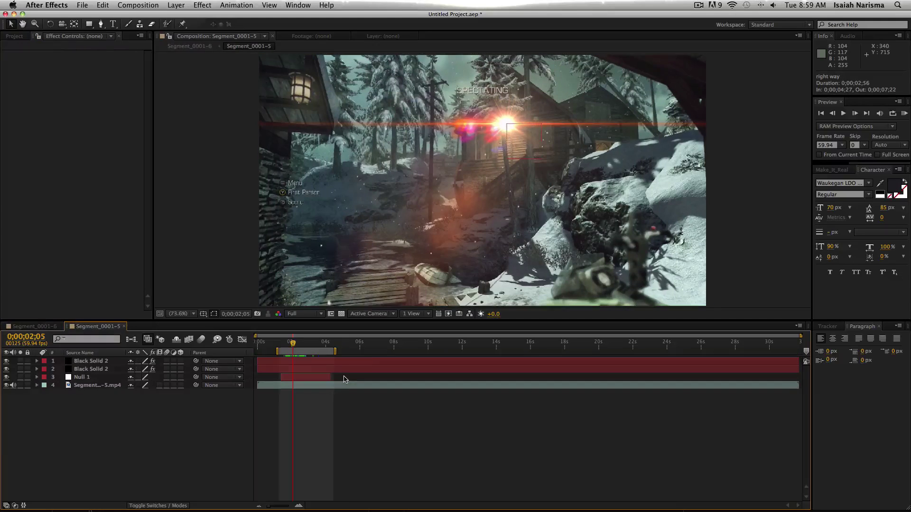
left_click(310, 364)
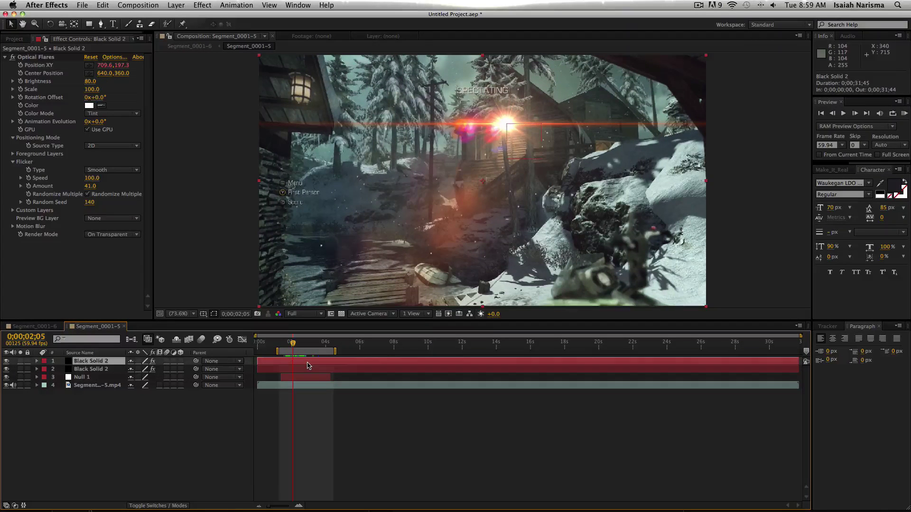
key("Delete")
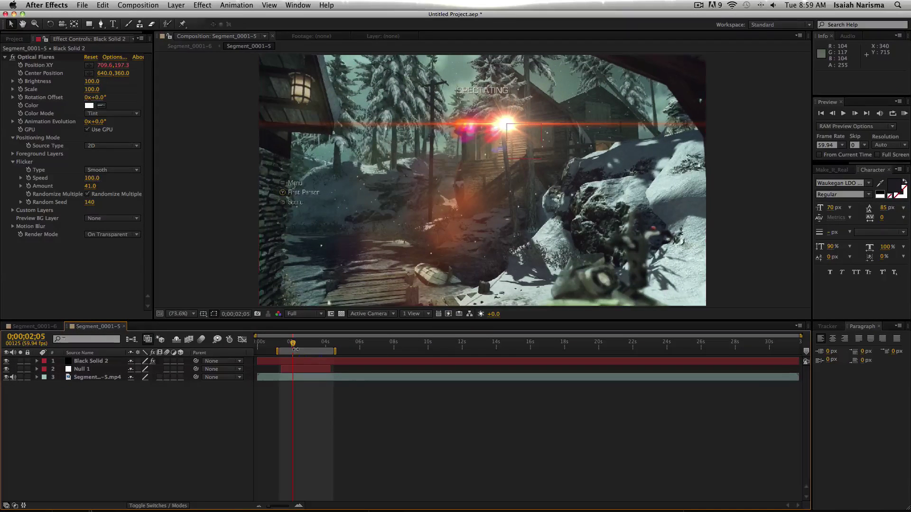
Hide the remaining Black Solid 2 flare and return the playhead to 0;00;01;30
left_click_drag(295, 350, 287, 350)
left_click(6, 361)
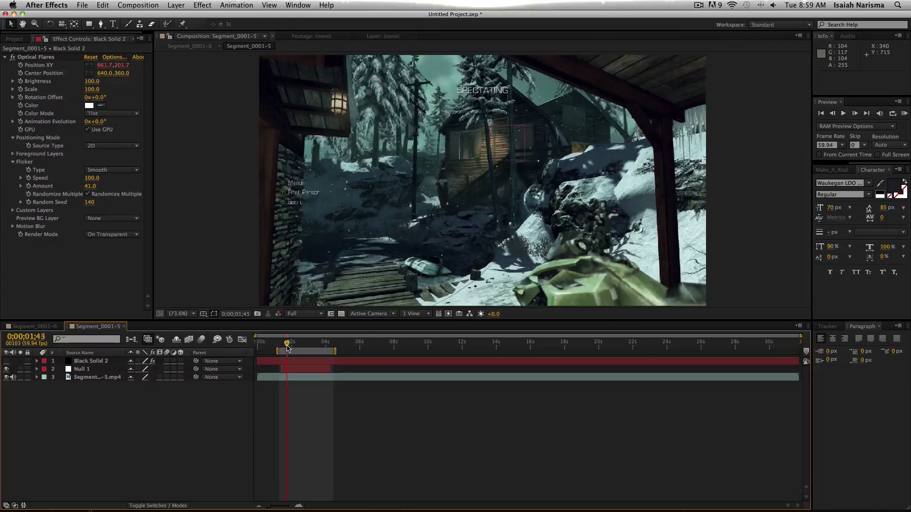
left_click_drag(287, 346, 296, 349)
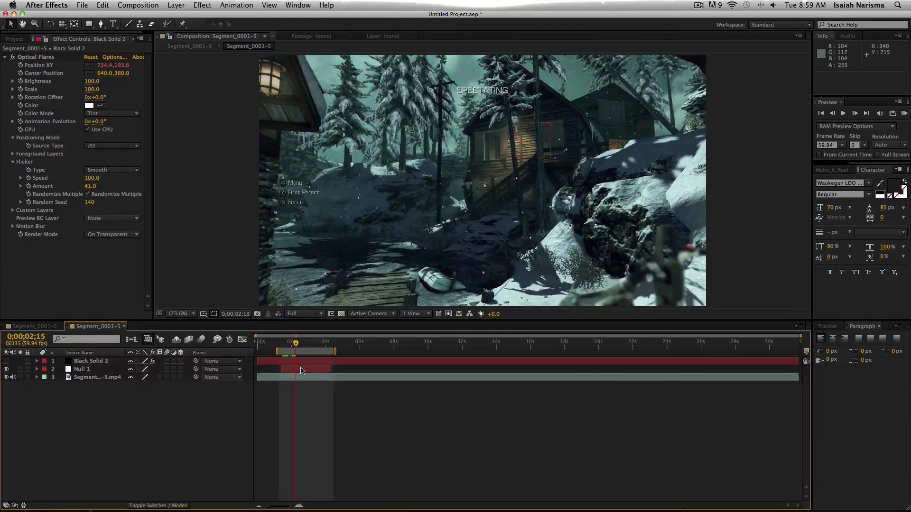
Reveal the tracker and Null 1 keyframes, and pick-whip the flare's Position XY to Null 1's Position
left_click(298, 378)
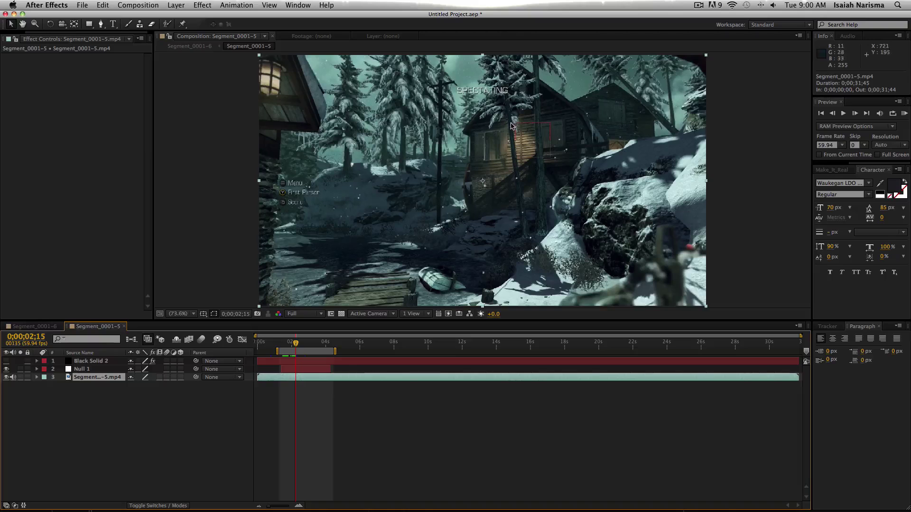
mouse_move(288, 348)
left_mouse_down()
mouse_move(281, 348)
mouse_move(301, 348)
left_mouse_up()
key("u")
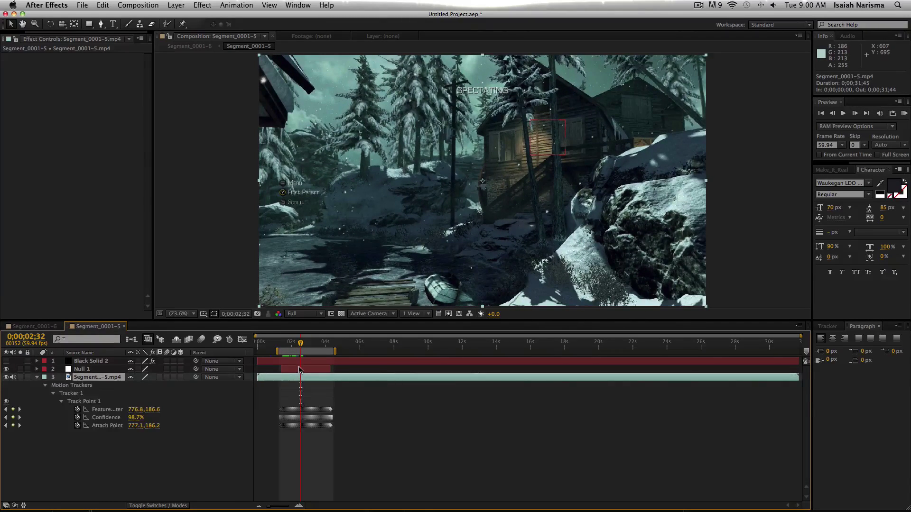
left_click(299, 369)
key("u")
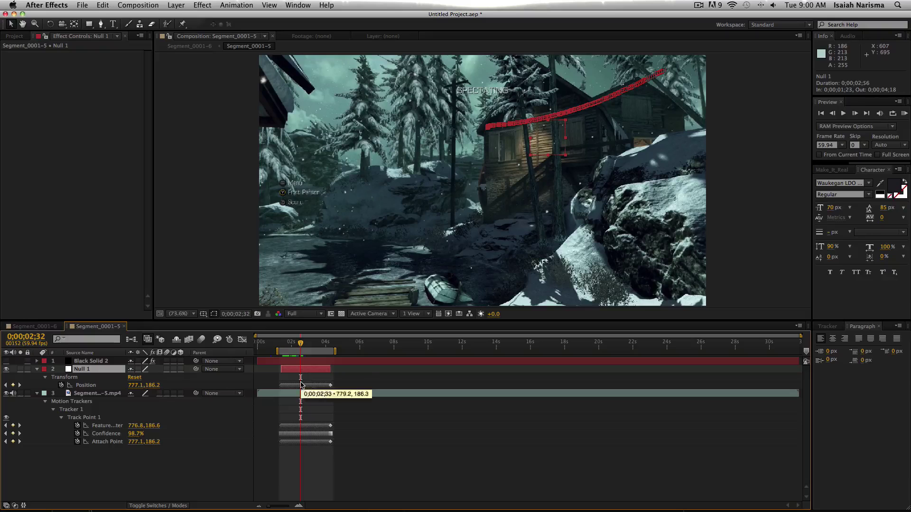
left_click(393, 427)
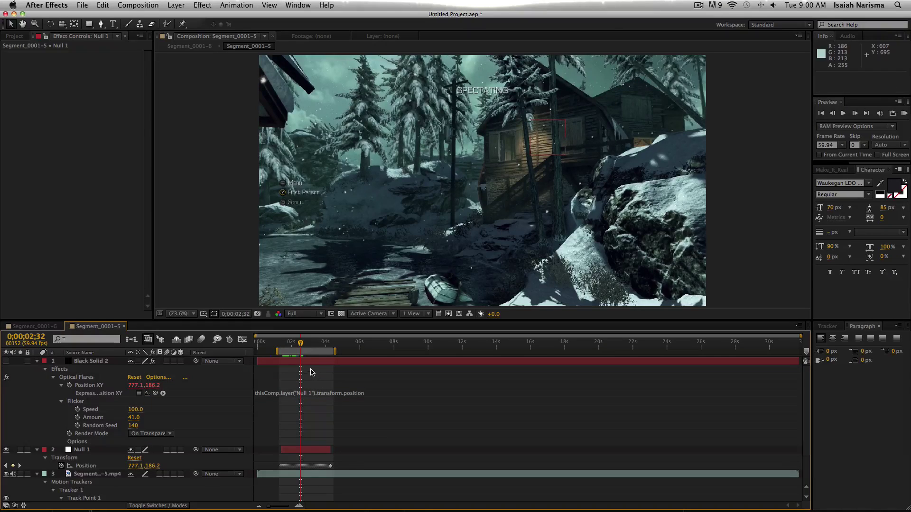
Collapse the layer properties and delete the Black Solid 2 layer
key("u")
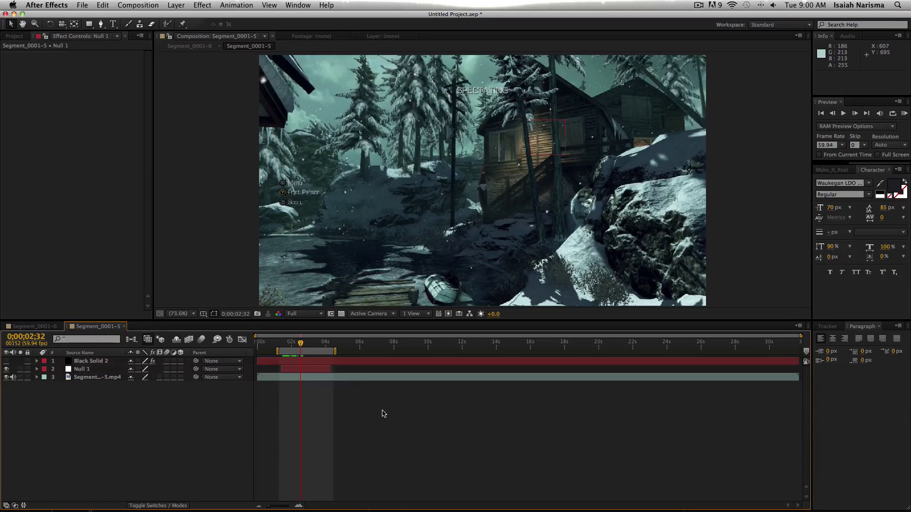
left_click(323, 363)
key("Delete")
Add a new solid layer, Black Solid 3, with the default settings
left_click(176, 5)
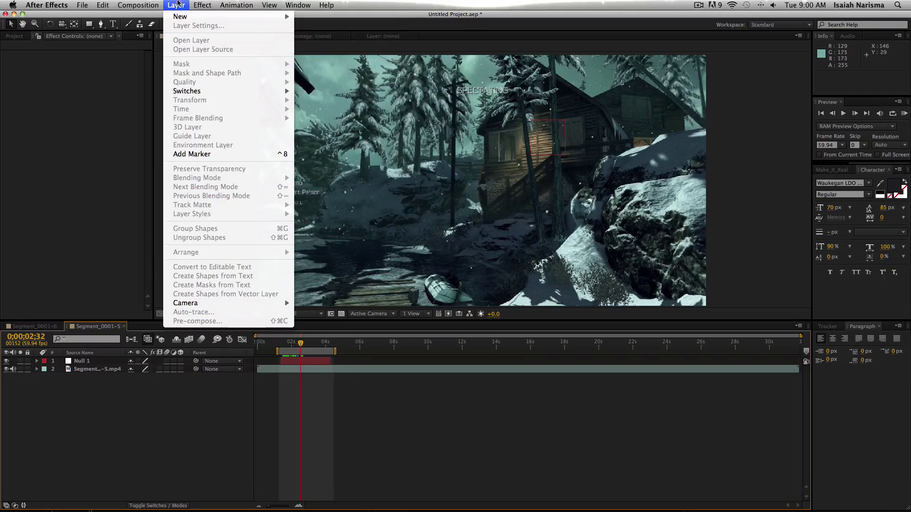
mouse_move(190, 17)
left_click(313, 28)
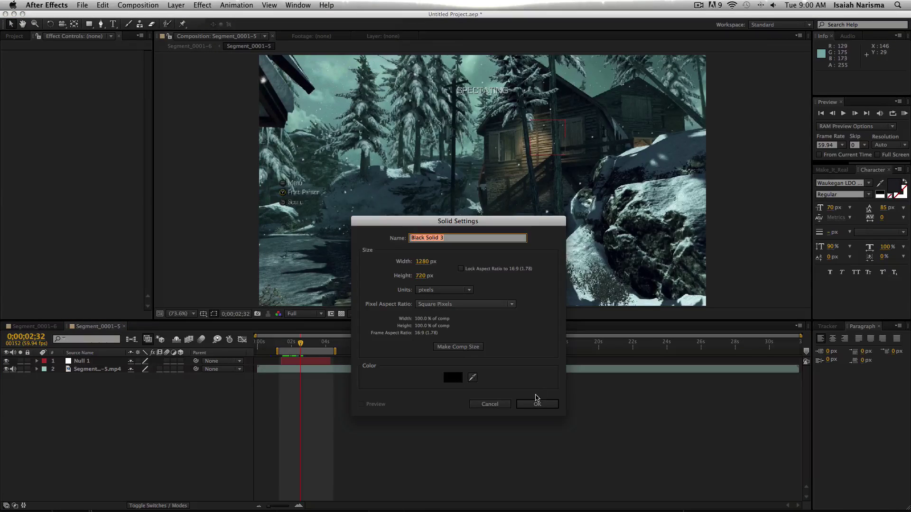
left_click(537, 404)
Apply Video Copilot Optical Flares to Black Solid 3 with Render Mode On Transparent
left_click(202, 5)
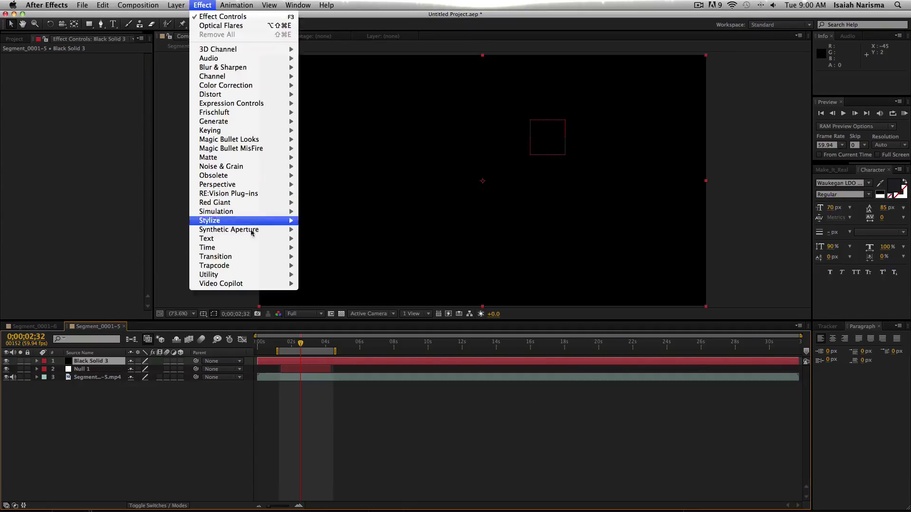
mouse_move(290, 283)
left_click(311, 293)
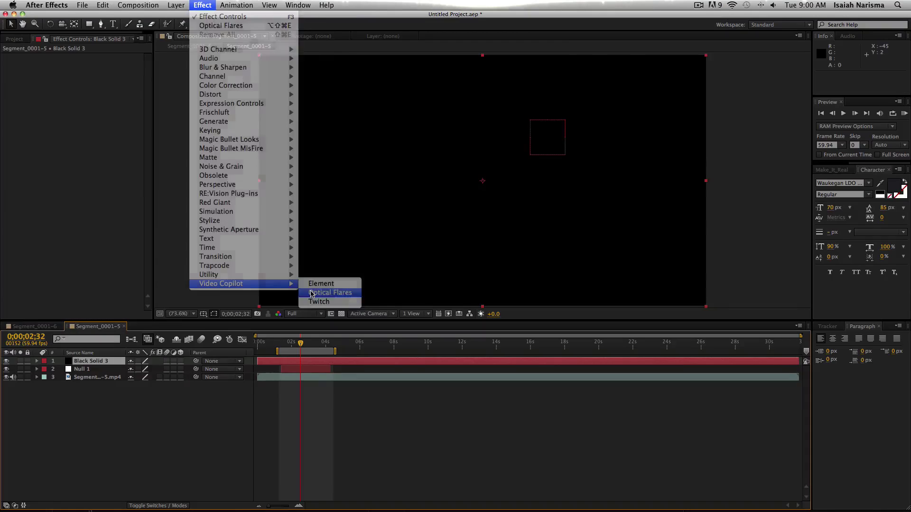
left_click(98, 195)
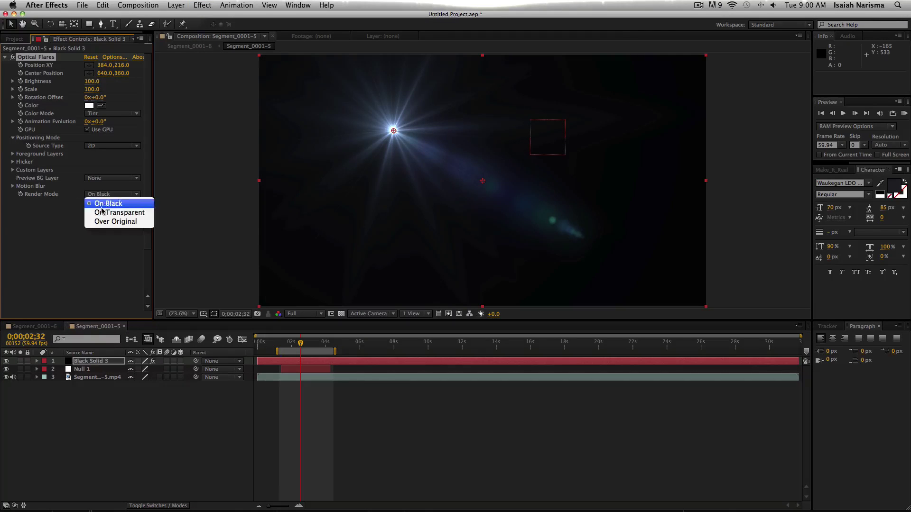
left_click(101, 213)
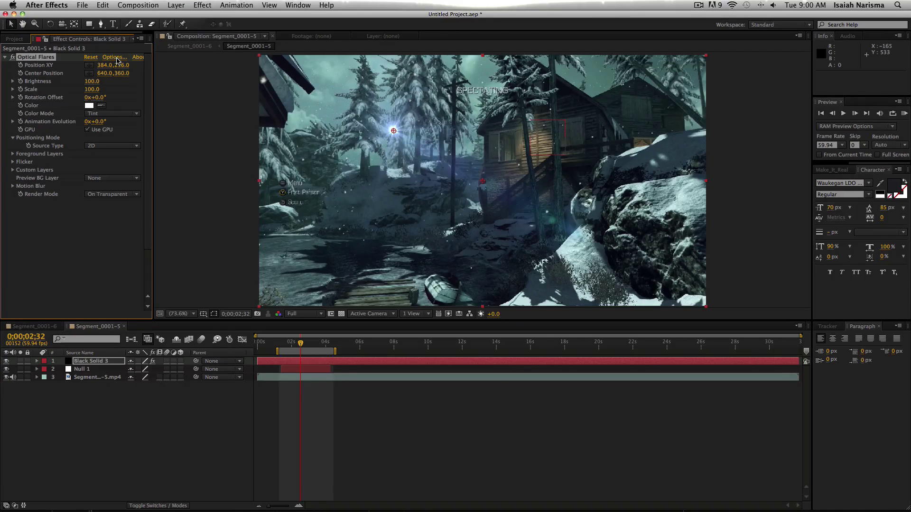
In the Optical Flares Options Preset Browser, load the Damaged preset from Pro Presets 2
left_click(117, 58)
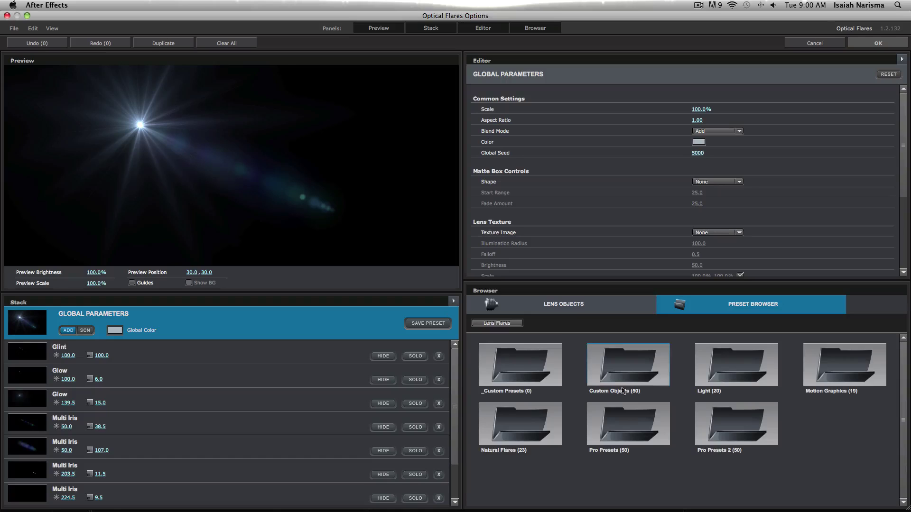
scroll(546, 433, "down", 5)
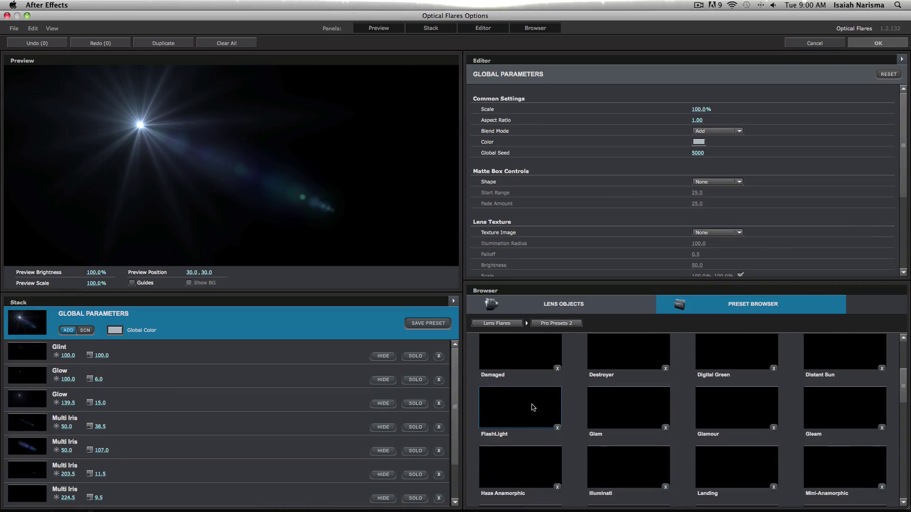
left_click(531, 372)
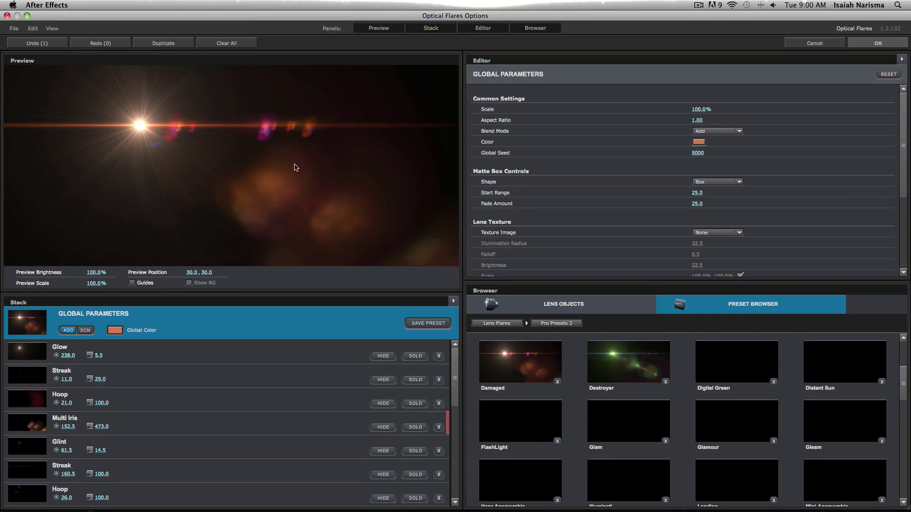
Accept the Damaged flare, test parenting Black Solid 3 to Null 1, then undo the parenting
left_click(880, 43)
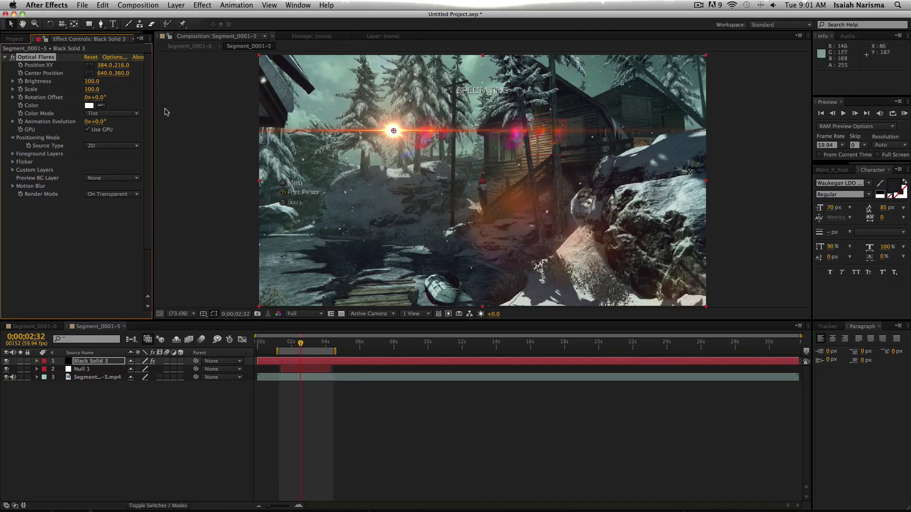
left_click(423, 405)
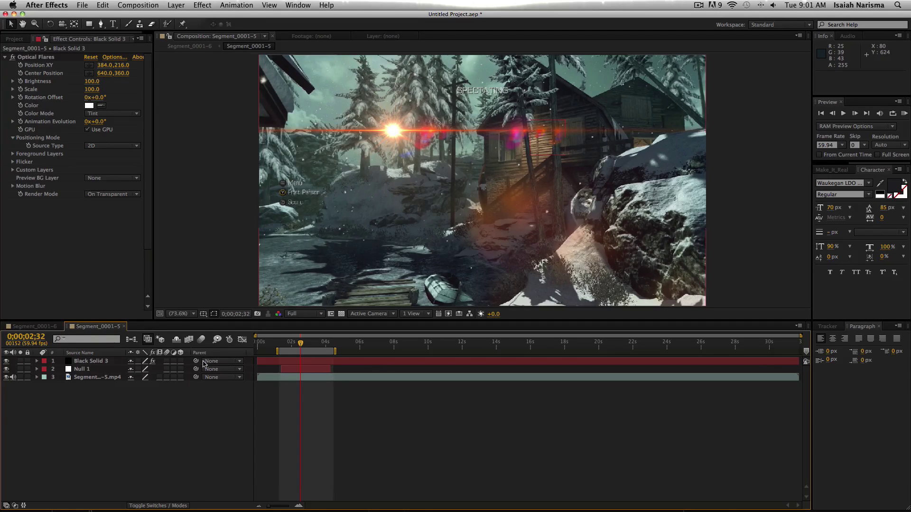
left_click_drag(196, 364, 86, 369)
left_click(292, 342)
left_click_drag(292, 344, 305, 347)
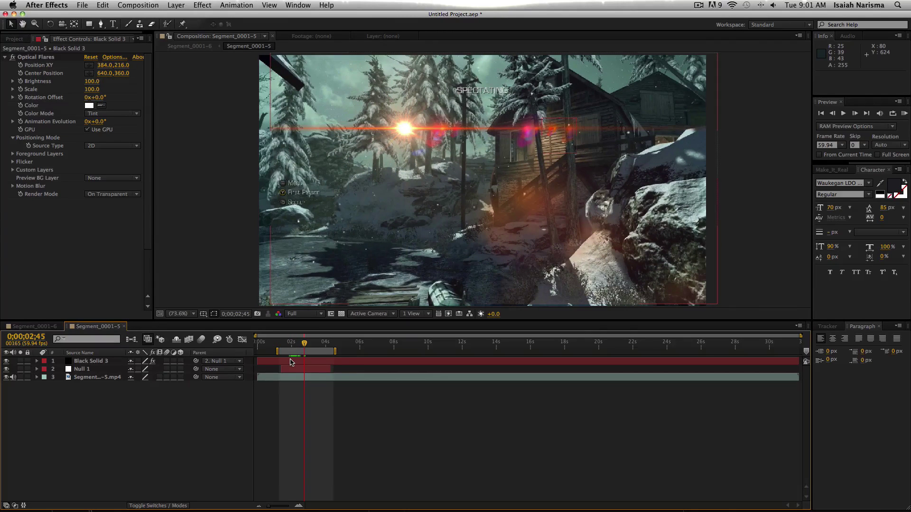
key("super+z")
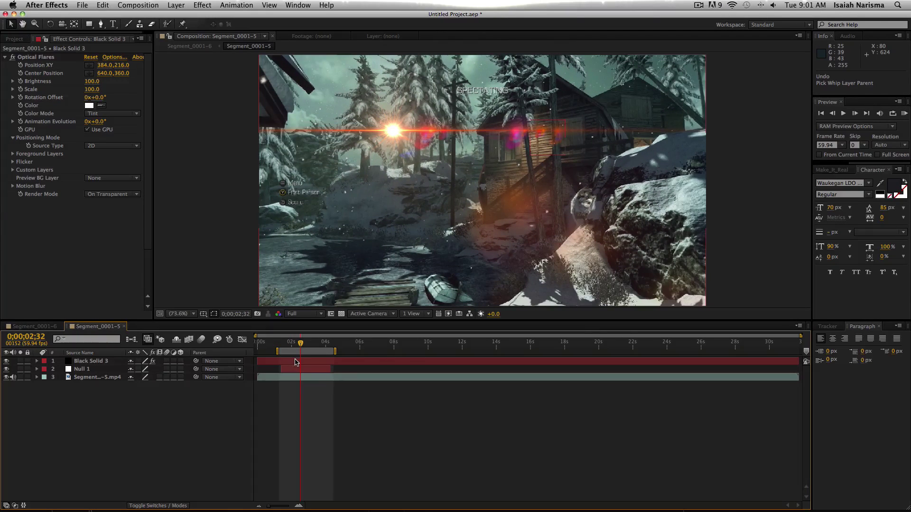
Show Null 1's Position, then place the flare's Position XY at 546.1, 245.9 in the viewer
left_click(298, 369)
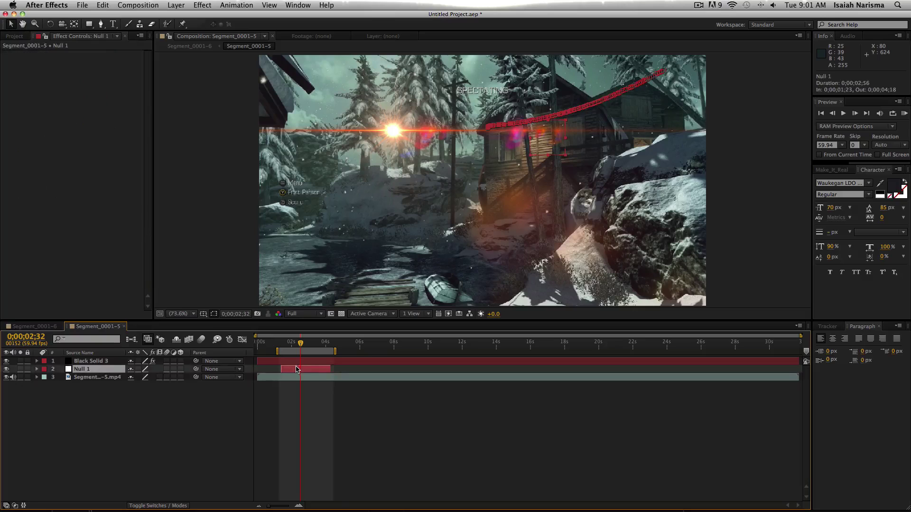
key("p")
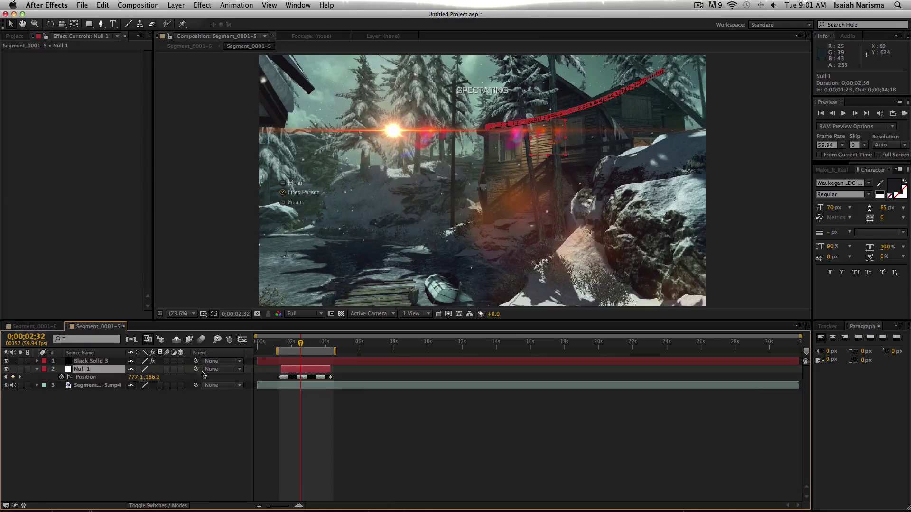
left_click(290, 363)
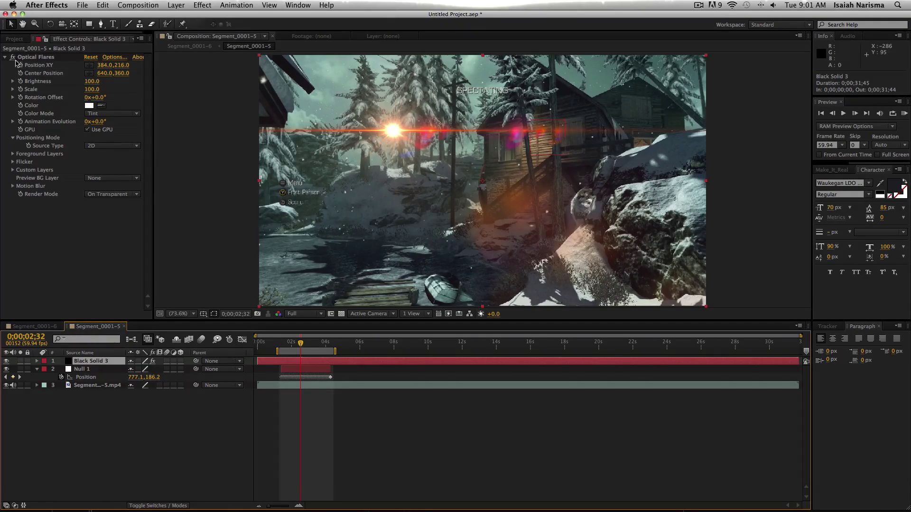
left_click(88, 68)
left_click_drag(393, 158, 426, 167)
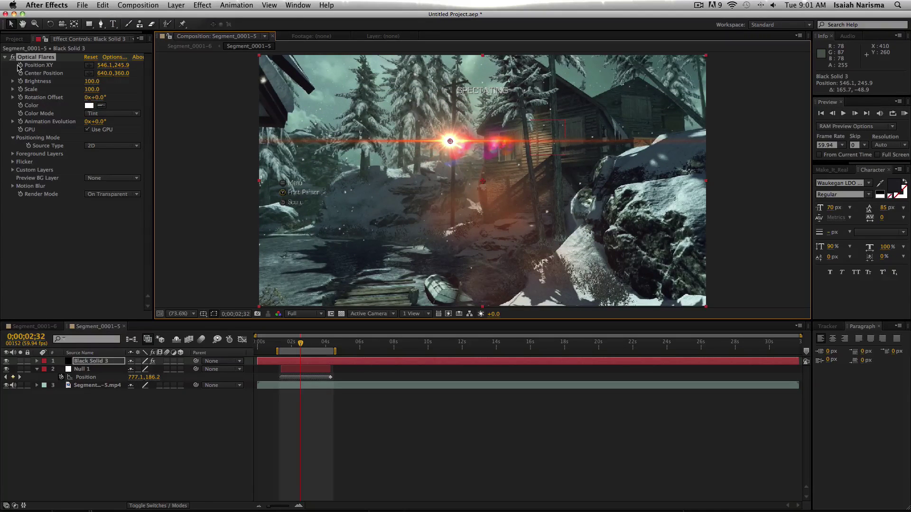
Give Position XY the expression thisComp.layer("Null 1").transform.position by pick-whipping Null 1's Position
left_click(20, 65, "alt")
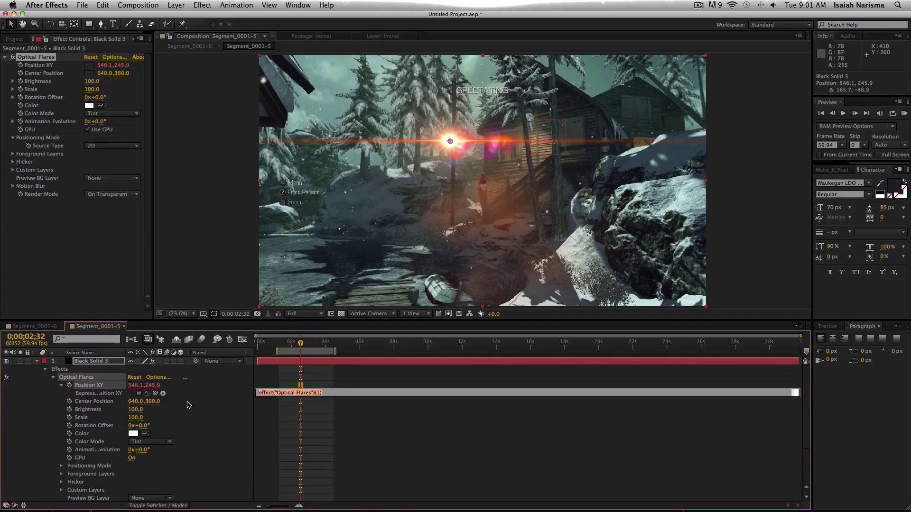
key("KP_Enter")
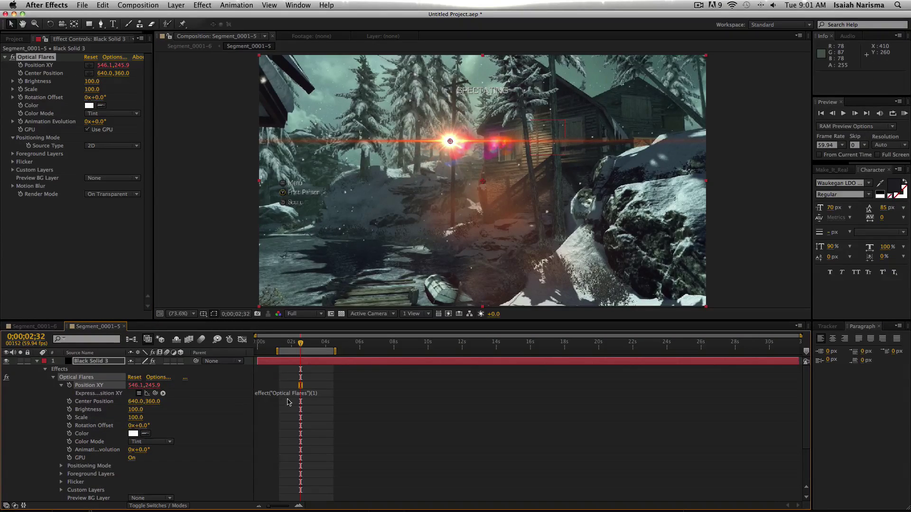
scroll(102, 405, "down", 1)
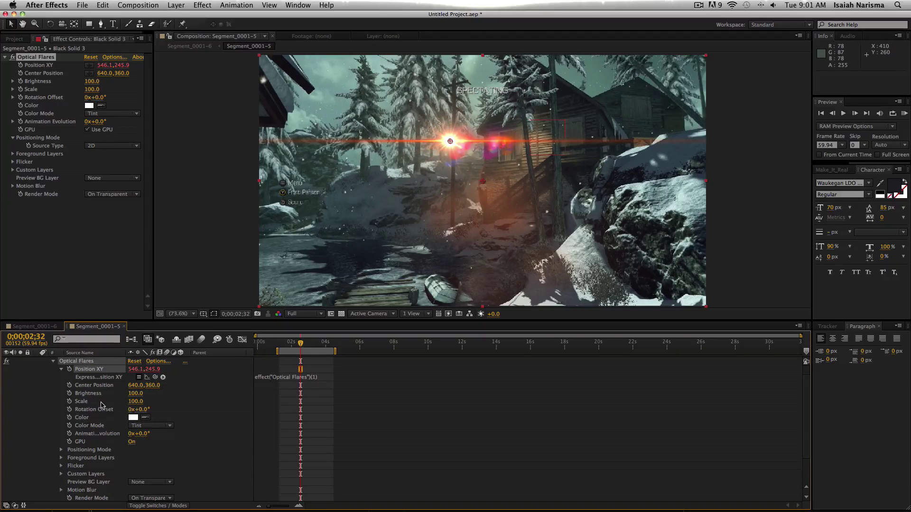
scroll(102, 406, "up", 1)
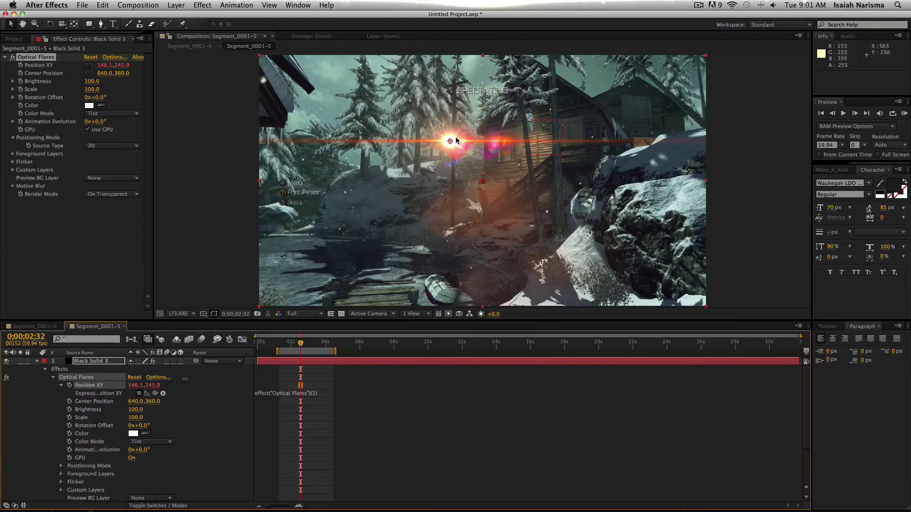
mouse_move(452, 141)
left_mouse_down()
mouse_move(484, 146)
mouse_move(442, 137)
left_mouse_up()
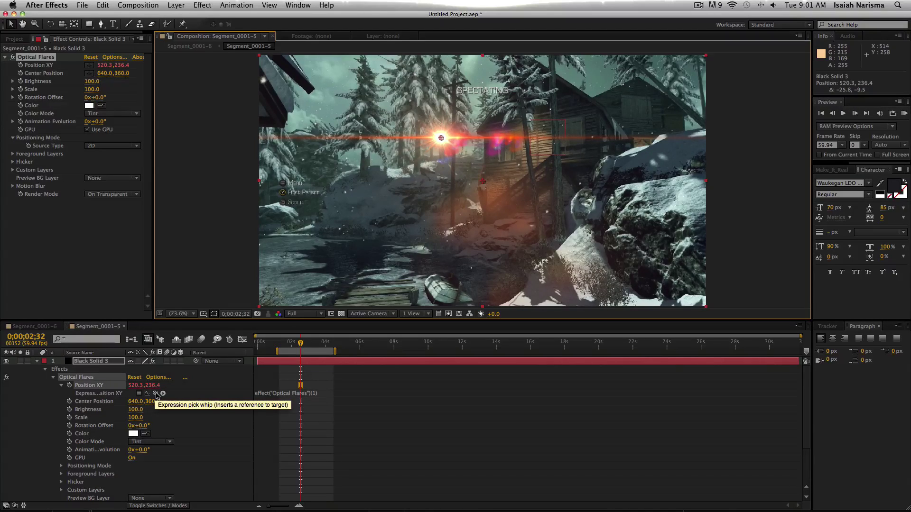
left_click_drag(157, 395, 99, 493)
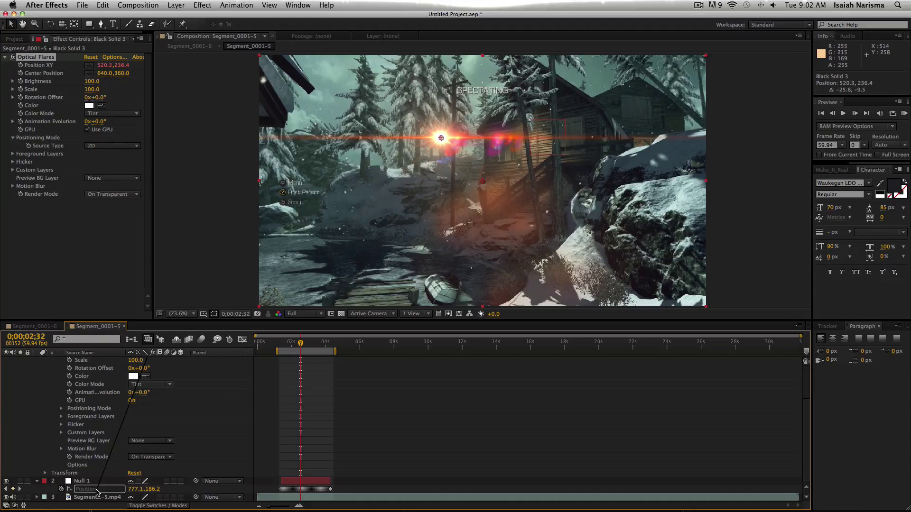
left_click_drag(96, 492, 97, 493)
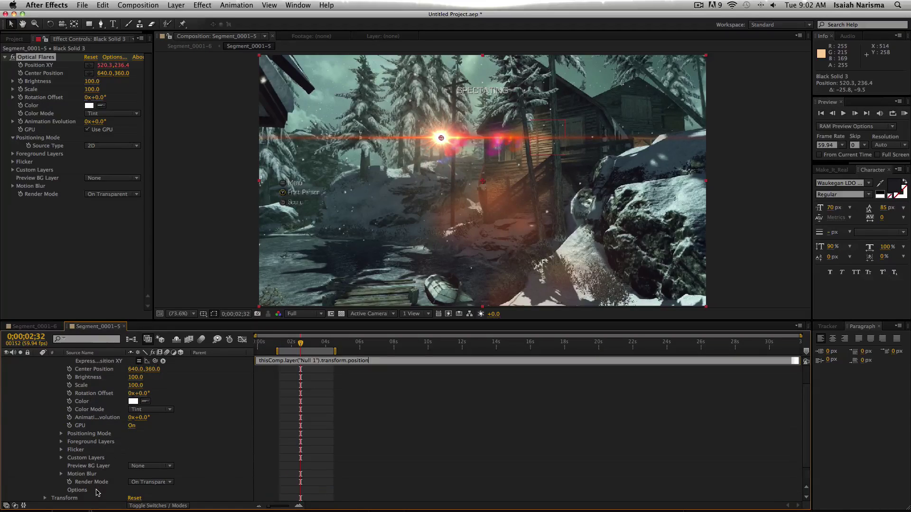
Commit the expression and scrub the clip to confirm the flare follows Null 1's tracked position
left_click(366, 380)
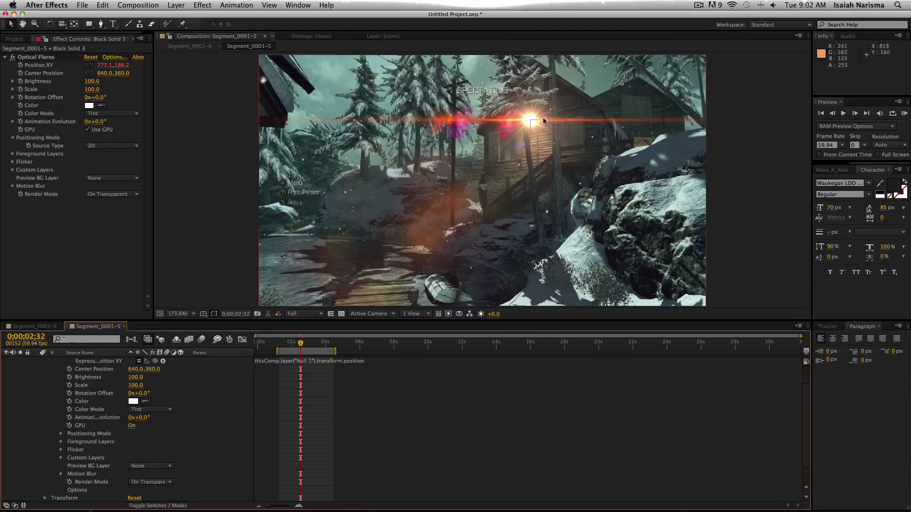
key("u")
key("u")
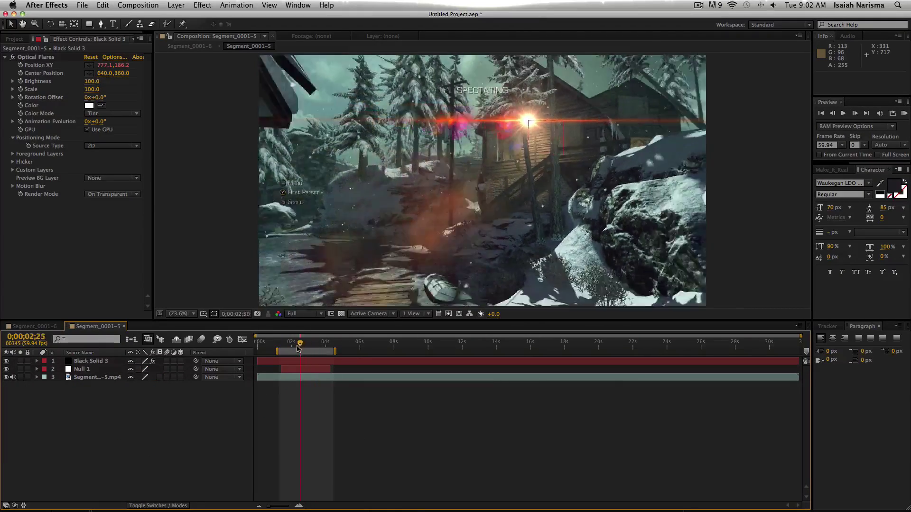
left_click_drag(317, 345, 287, 343)
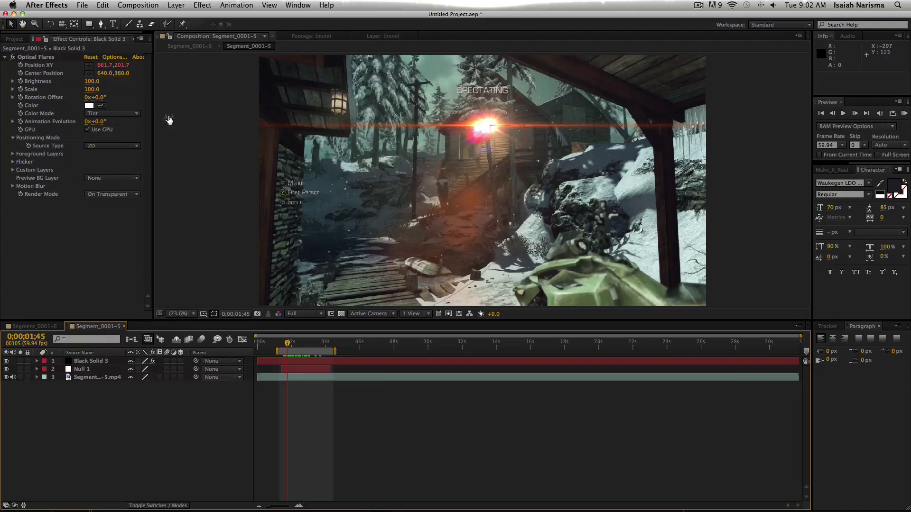
left_click(299, 372)
key("p")
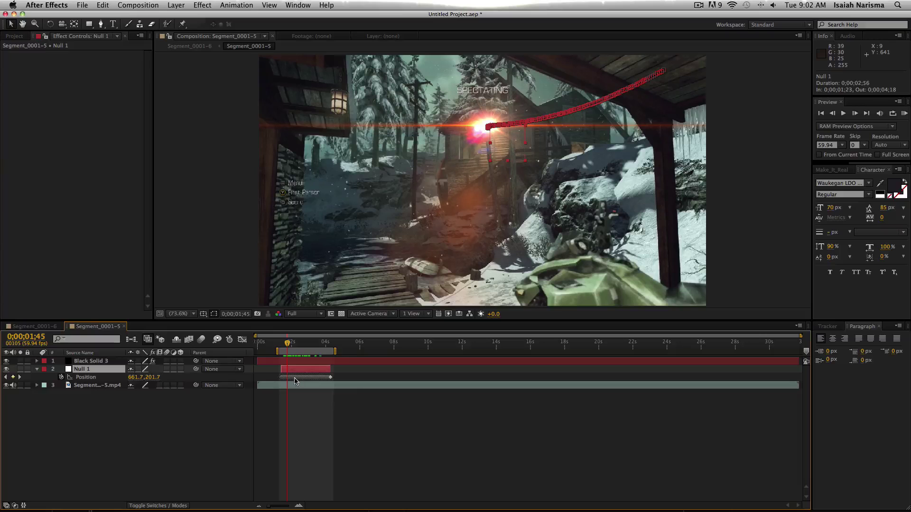
left_click(405, 417)
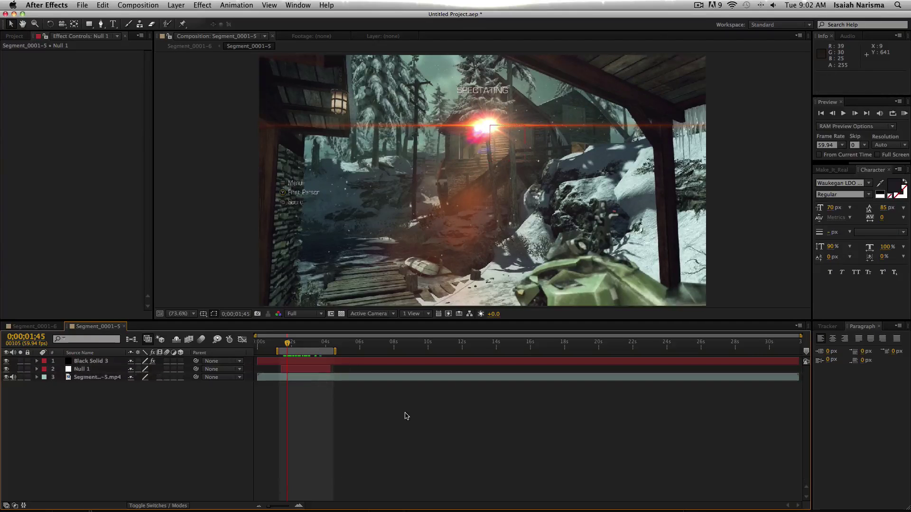
mouse_move(288, 343)
left_mouse_down()
mouse_move(317, 341)
mouse_move(296, 350)
left_mouse_up()
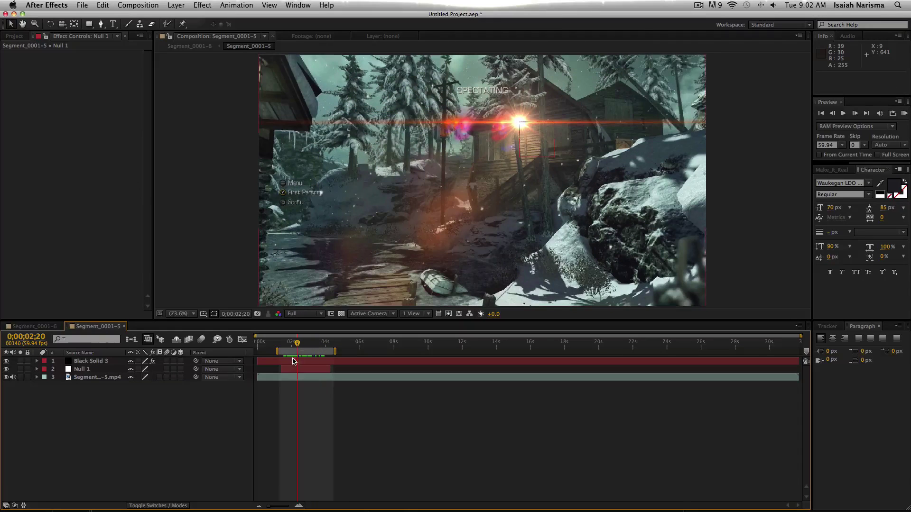
Set Black Solid 3's Optical Flares Flicker to Speed 100, Amount 44, Random Seed 50
left_click(297, 361)
left_click(13, 162)
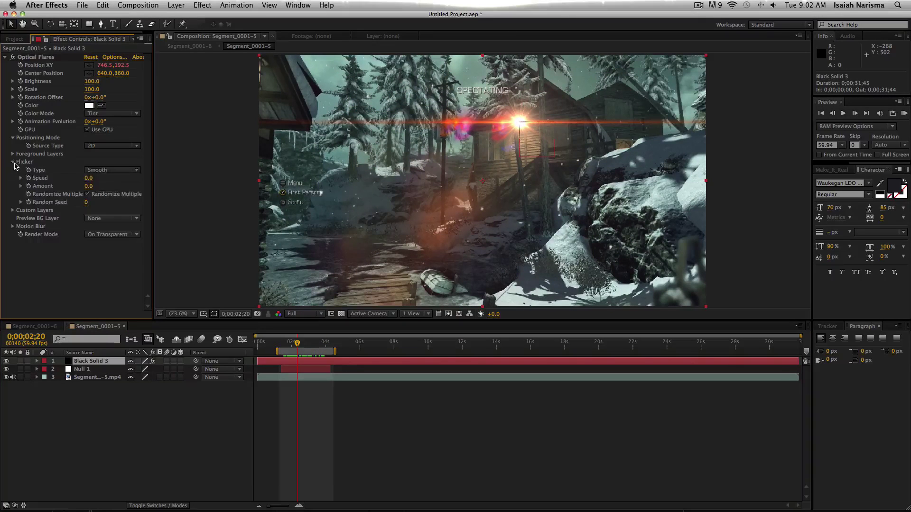
left_click_drag(107, 177, 85, 203)
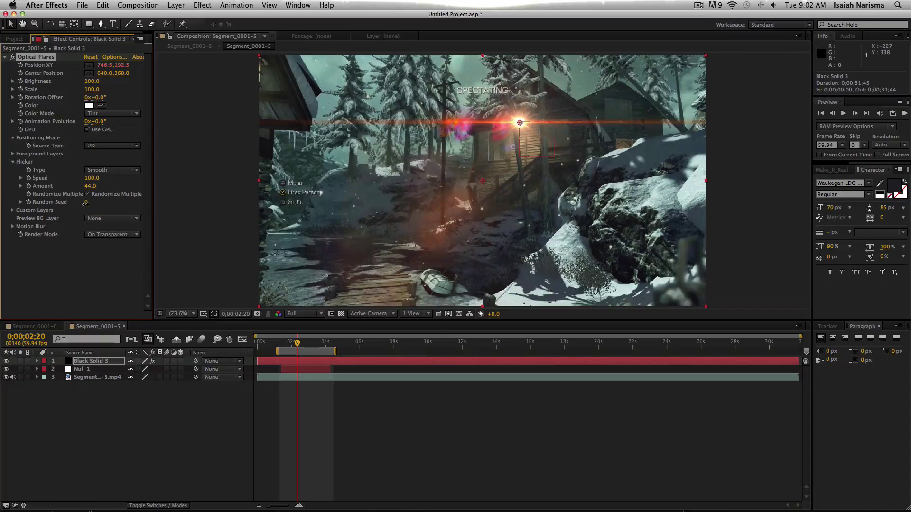
left_click(309, 409)
mouse_move(296, 343)
left_mouse_down()
mouse_move(289, 346)
mouse_move(311, 345)
mouse_move(297, 347)
left_mouse_up()
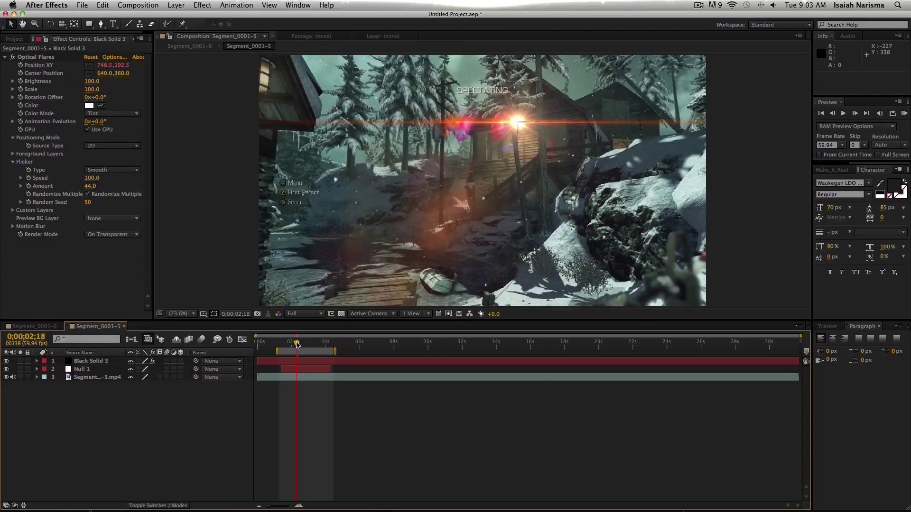
left_click_drag(297, 346, 286, 347)
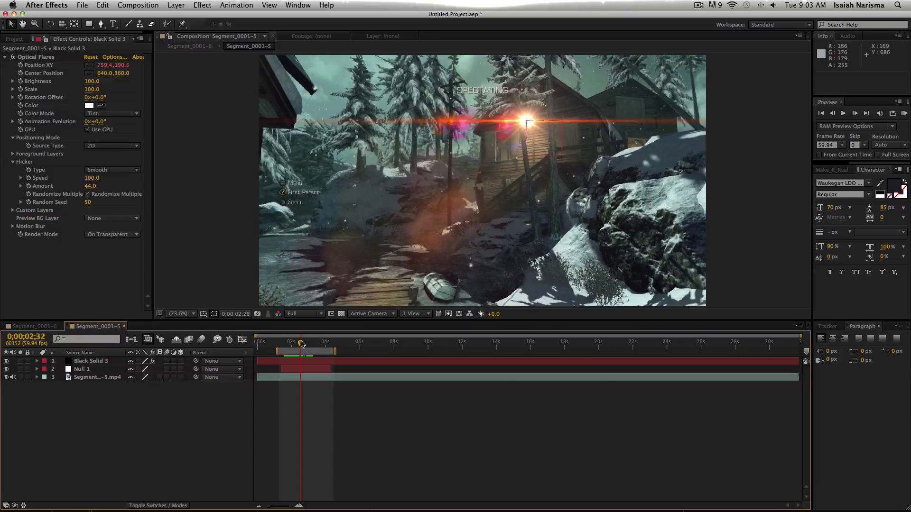
left_click_drag(302, 344, 314, 345)
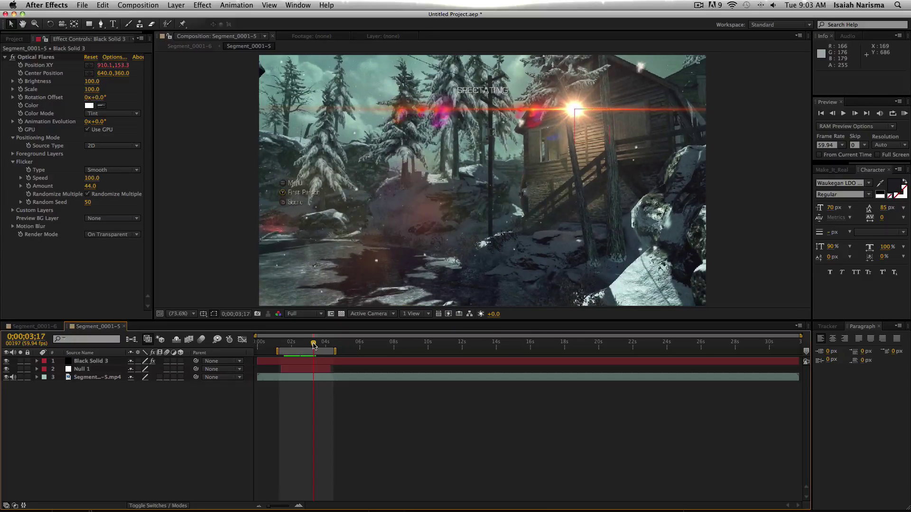